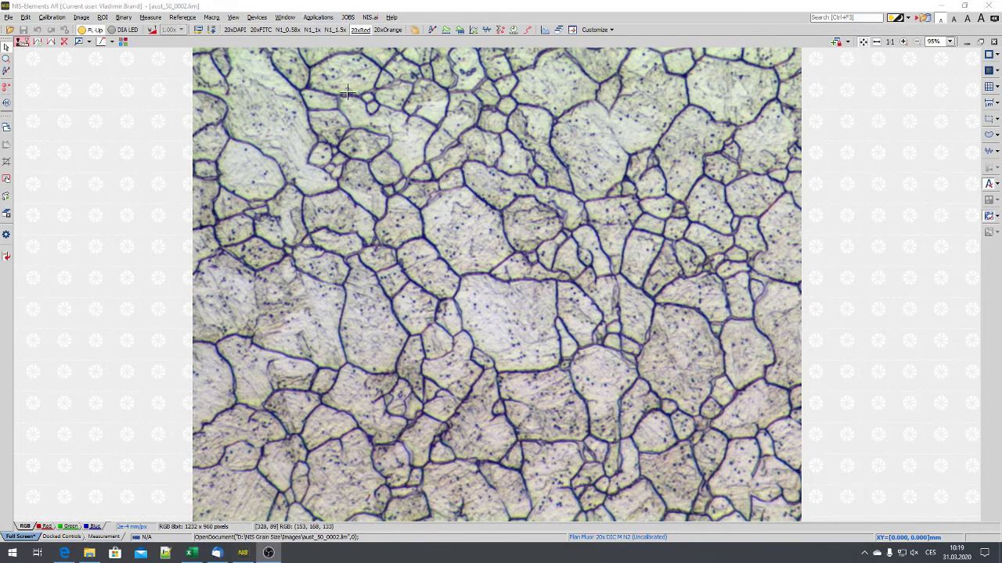
# Launch the Grain Size module from the Applications > Metallography menu
pyautogui.click(319, 18)
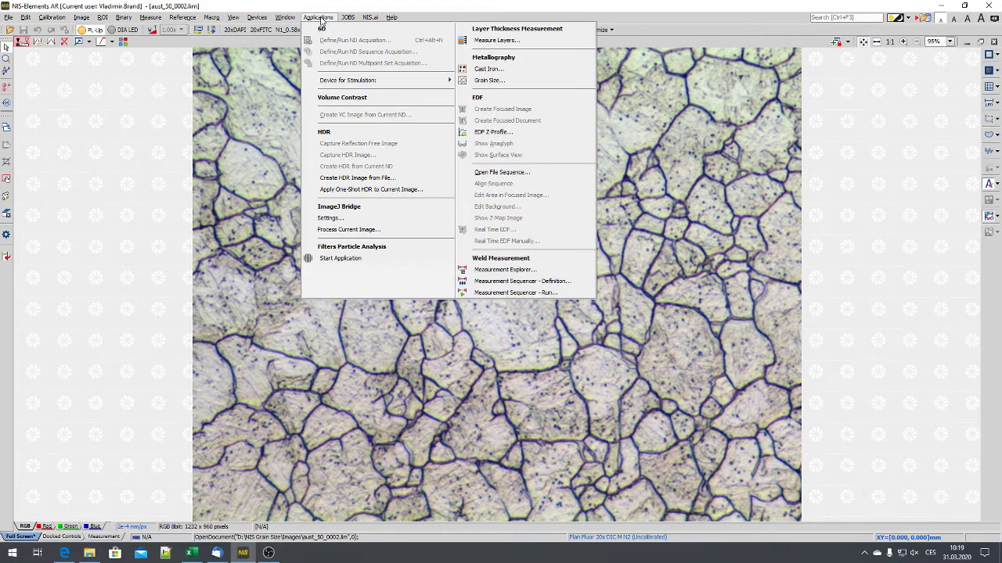
pyautogui.click(483, 81)
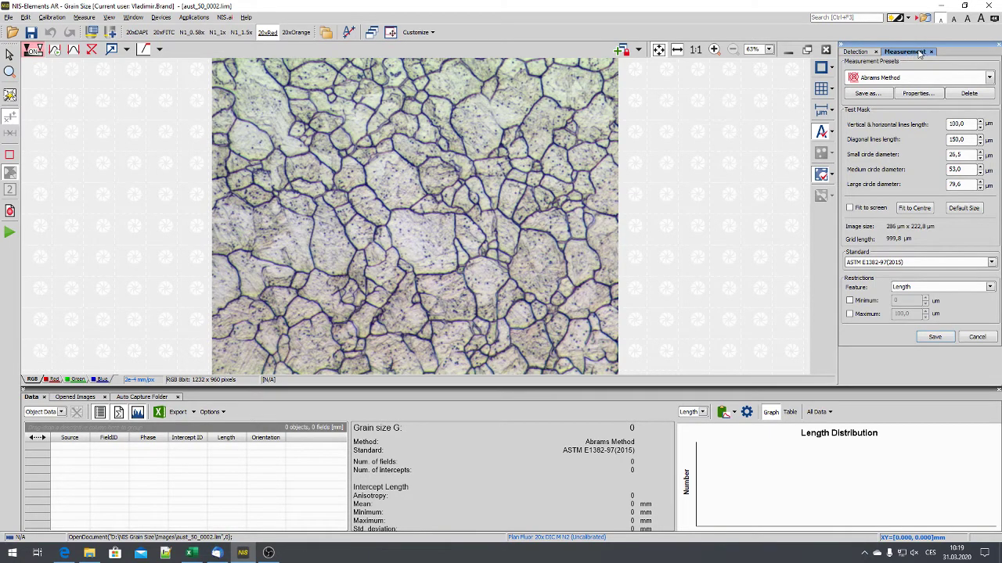
# Change the measurement preset from Abrams Method to Linear Method, discarding Abrams Method changes
pyautogui.click(865, 55)
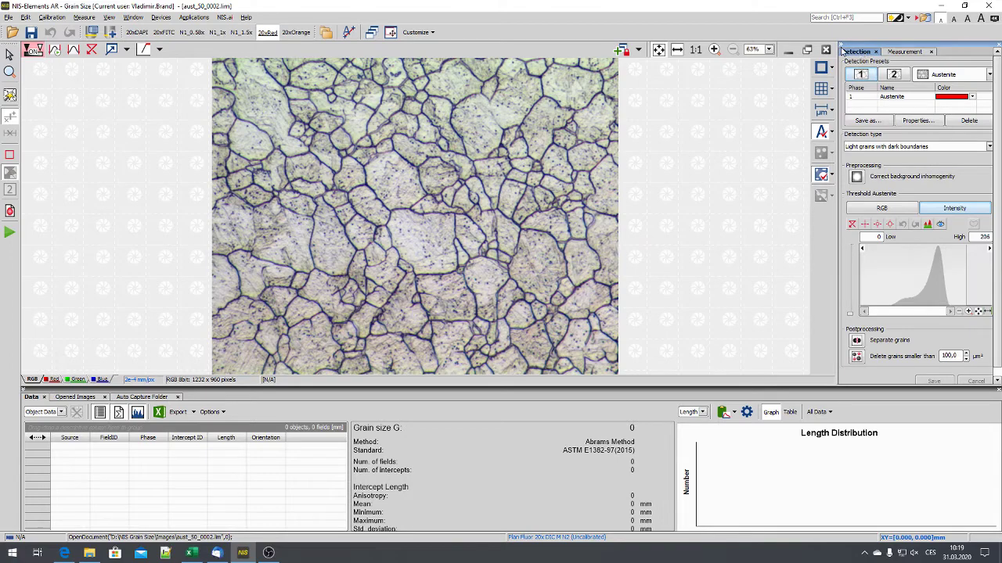
pyautogui.click(901, 53)
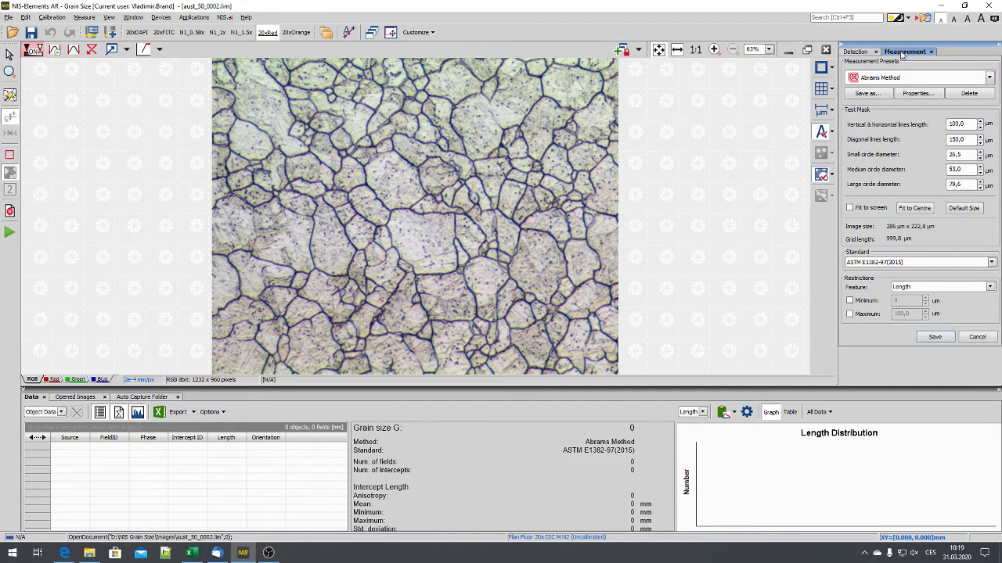
pyautogui.click(989, 78)
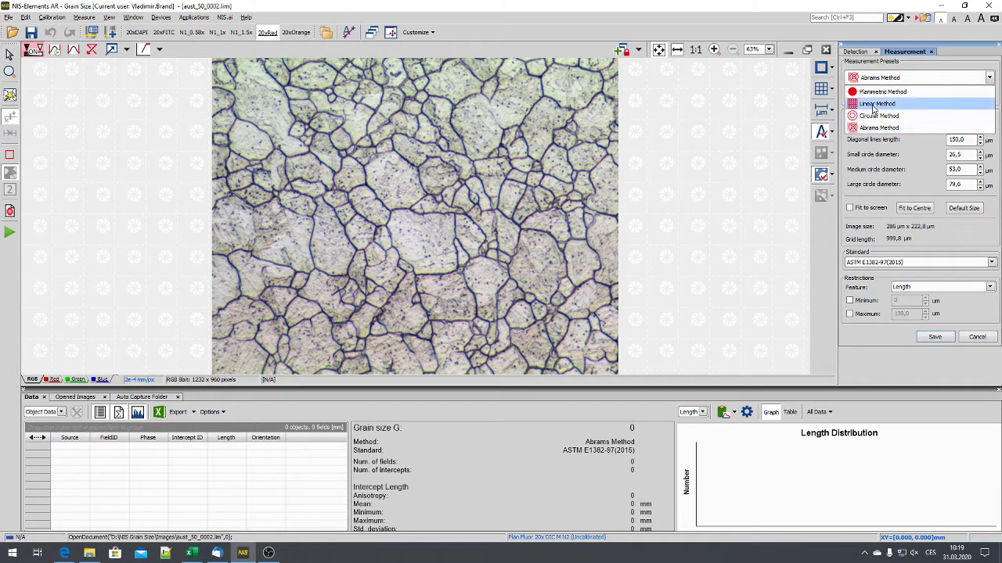
pyautogui.click(875, 104)
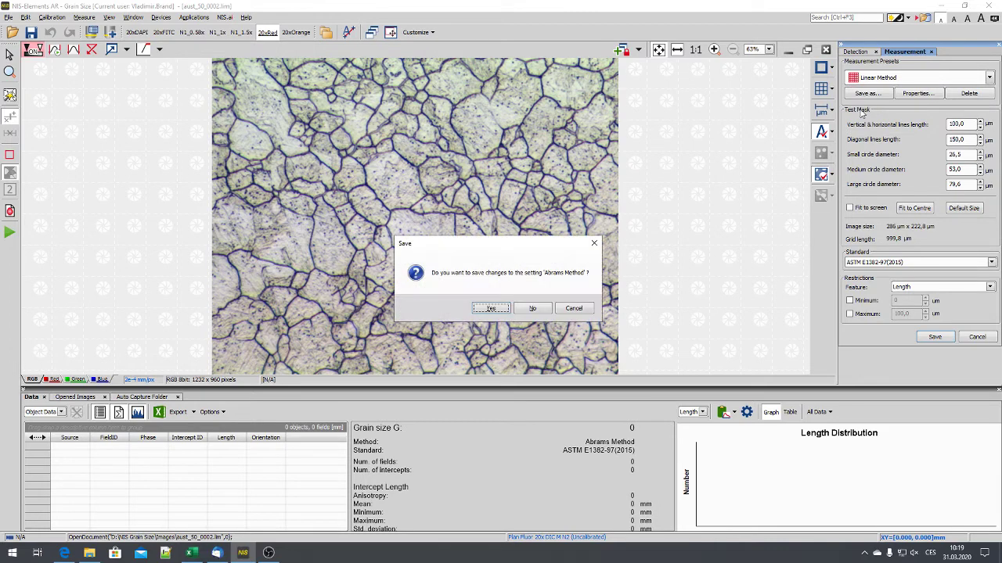
pyautogui.click(533, 310)
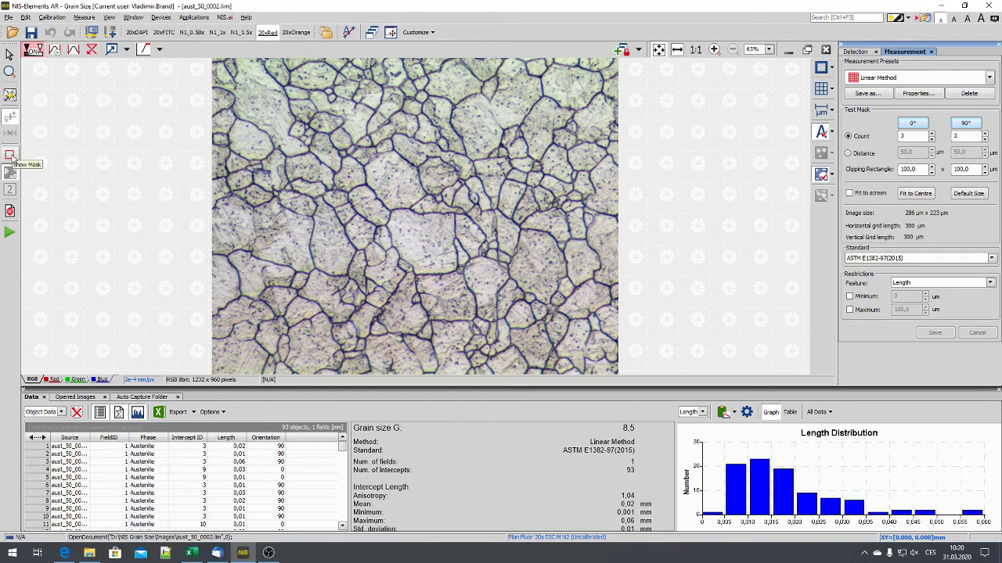
# Show the test grid mask and leave both 0° and 90° lines on at Count 3
pyautogui.click(10, 155)
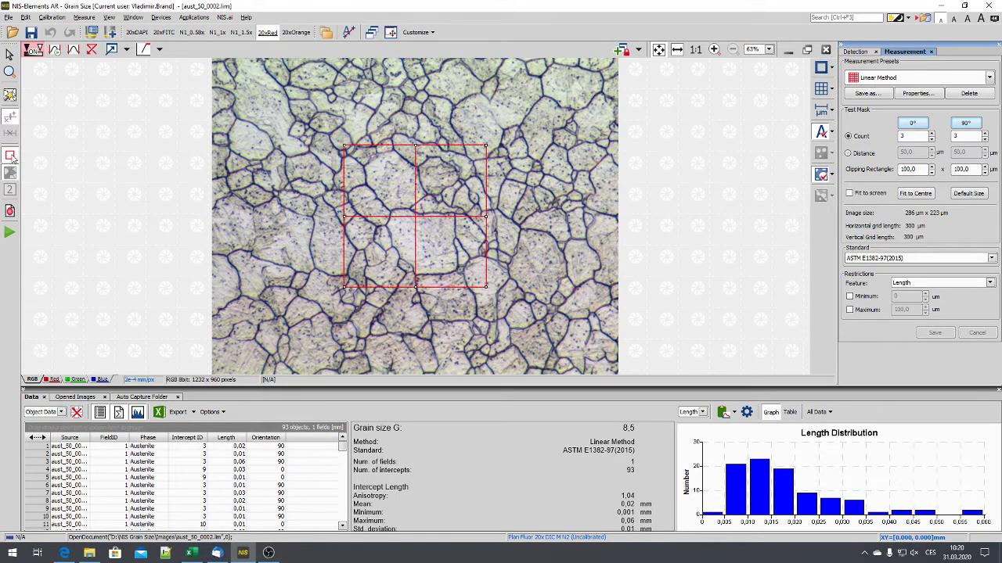
pyautogui.click(931, 136)
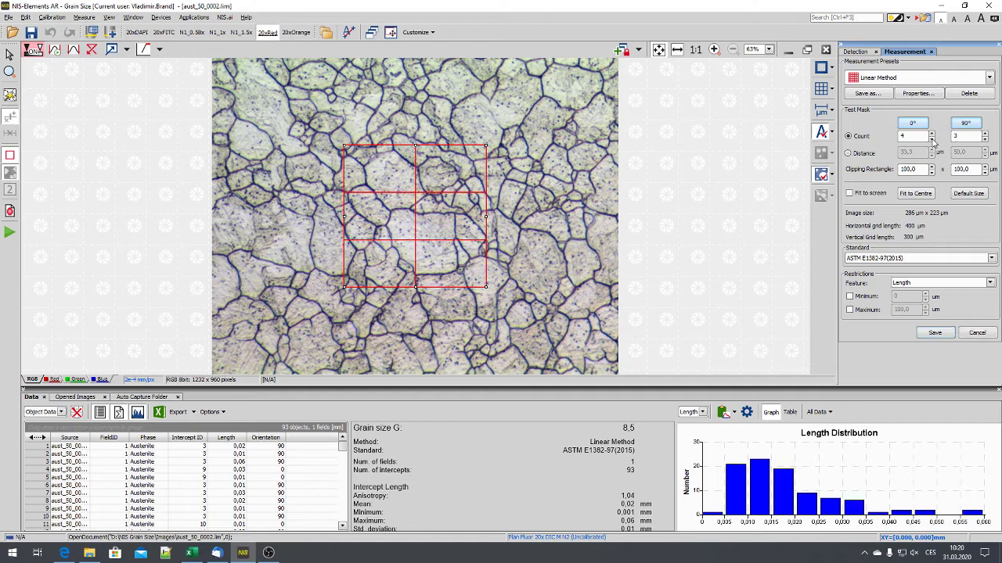
pyautogui.click(985, 134)
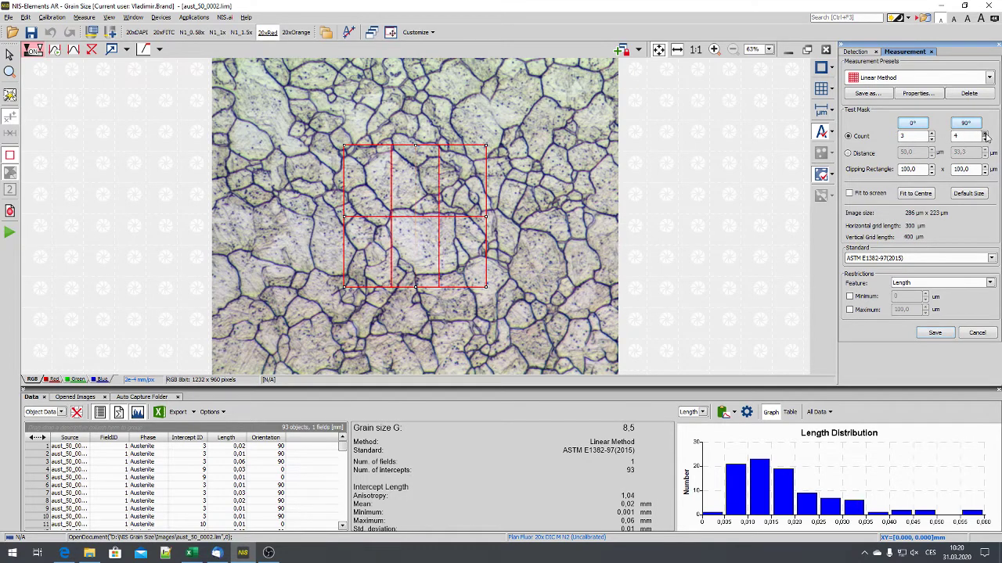
pyautogui.click(986, 140)
pyautogui.click(967, 124)
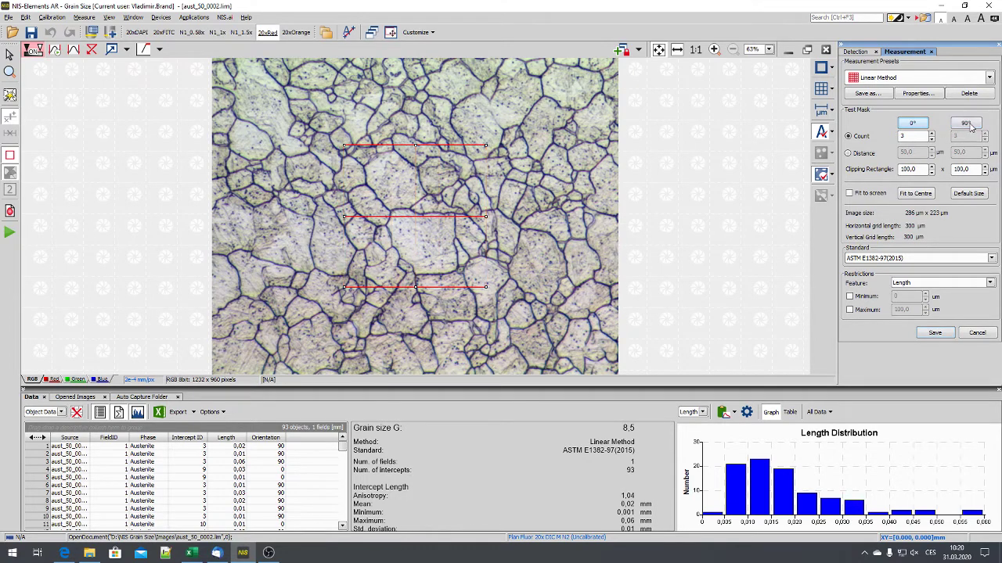
pyautogui.click(915, 127)
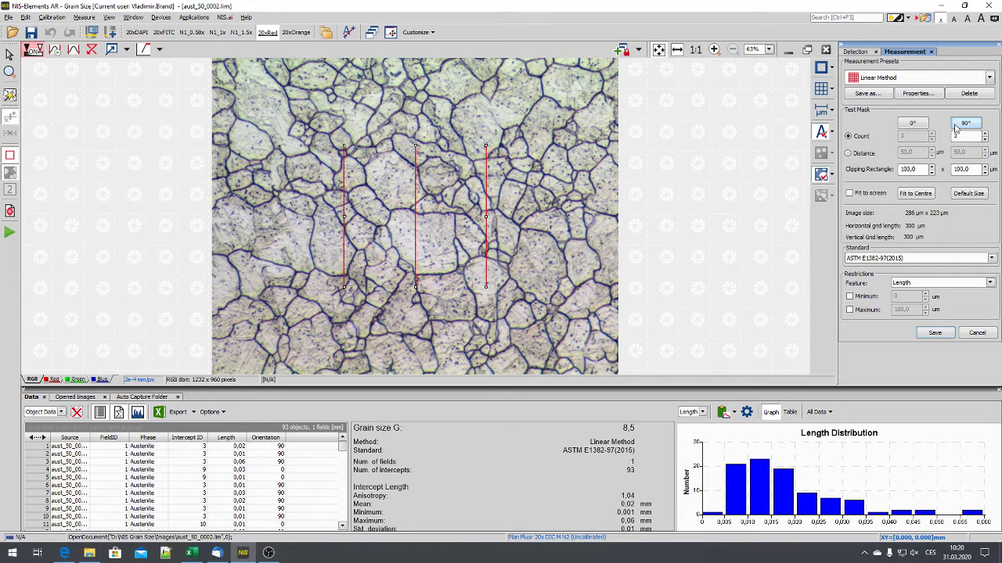
pyautogui.click(912, 125)
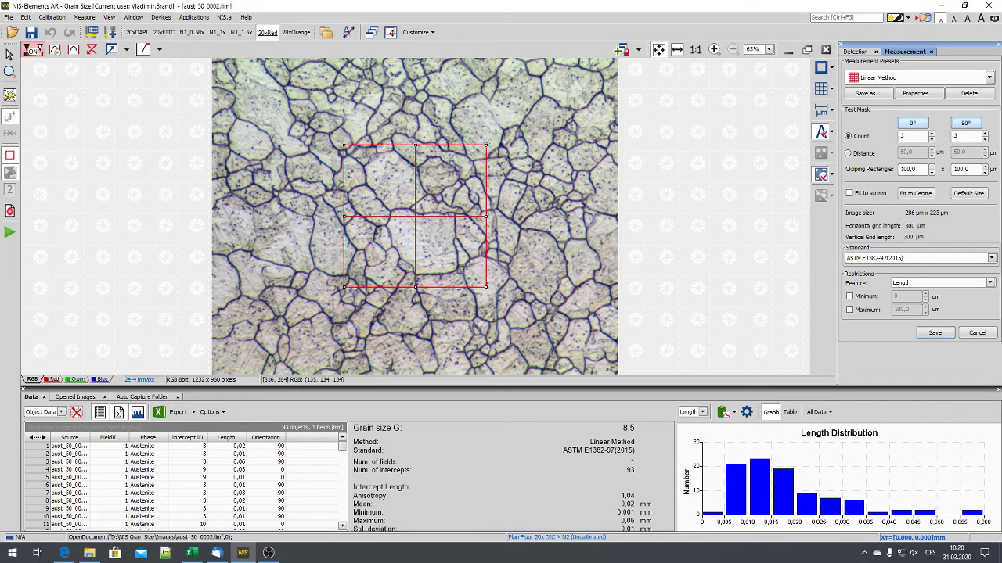
# Resize the grid's clipping rectangle to 209,8 × 181,9 µm after briefly fitting it to screen
pyautogui.moveTo(486, 144); pyautogui.dragTo(570, 97)
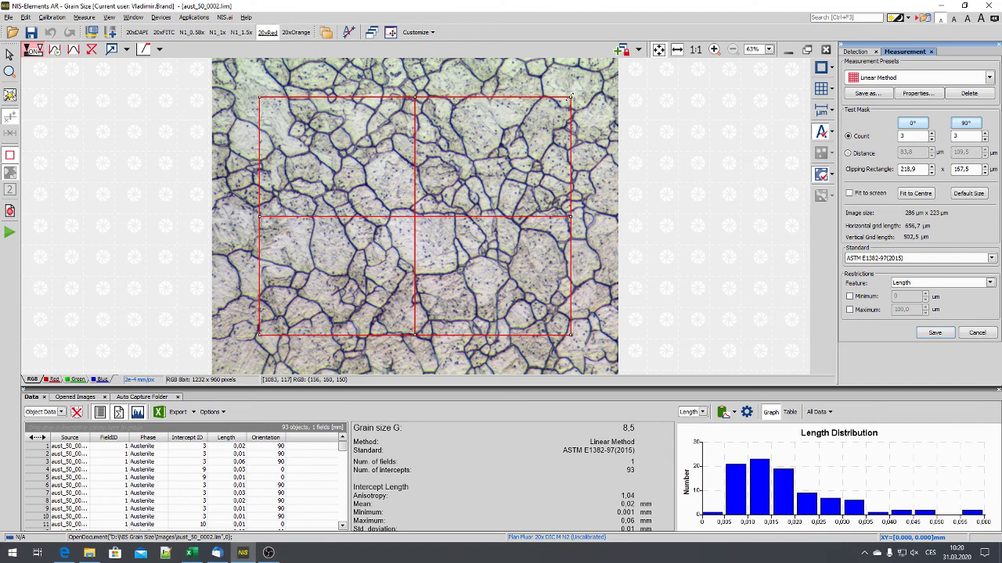
pyautogui.click(849, 194)
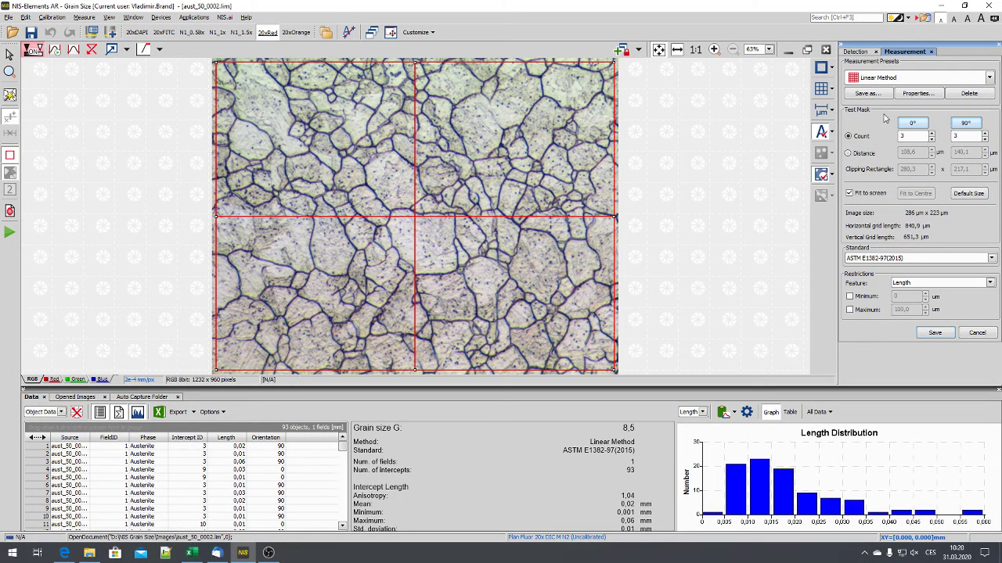
pyautogui.moveTo(615, 63); pyautogui.dragTo(563, 88)
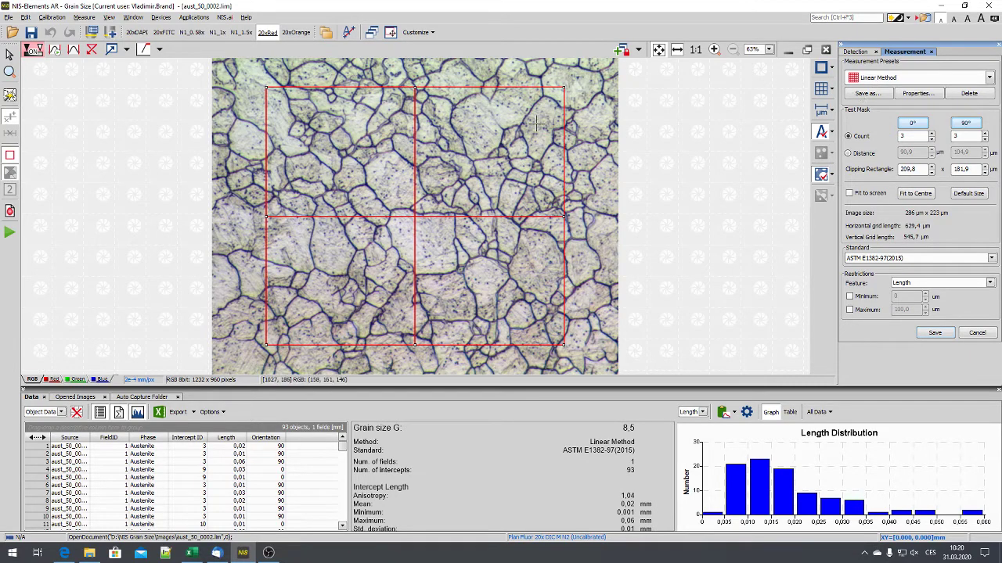
# Save the grid settings as a new preset with the description 'Test A'
pyautogui.click(867, 94)
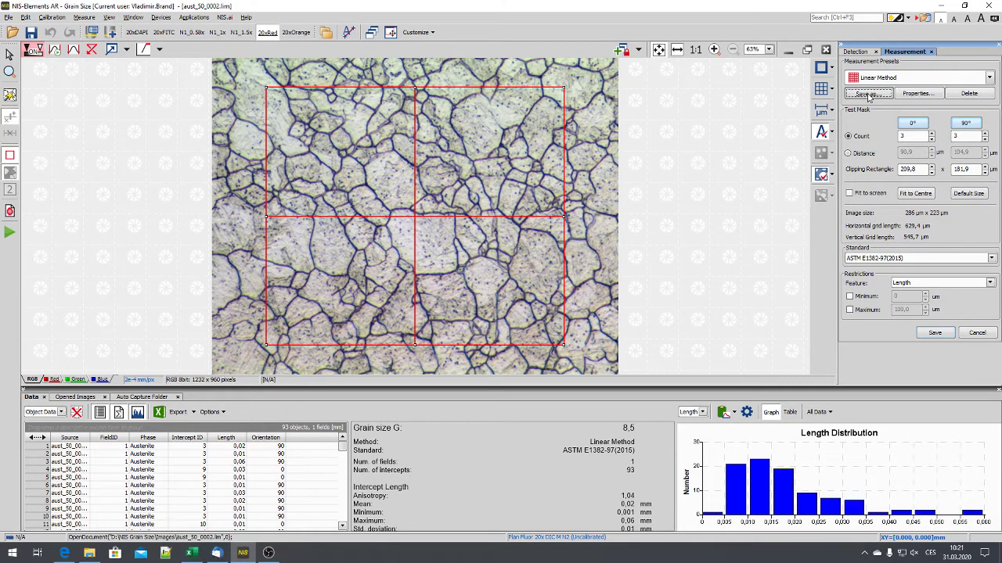
pyautogui.moveTo(862, 84); pyautogui.dragTo(798, 90)
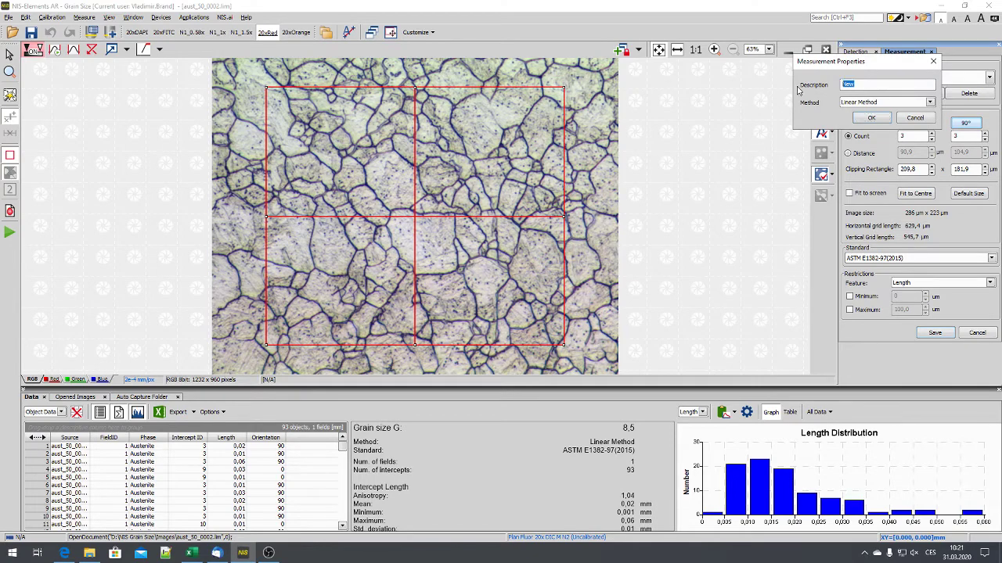
pyautogui.write('Test A')
pyautogui.click(875, 119)
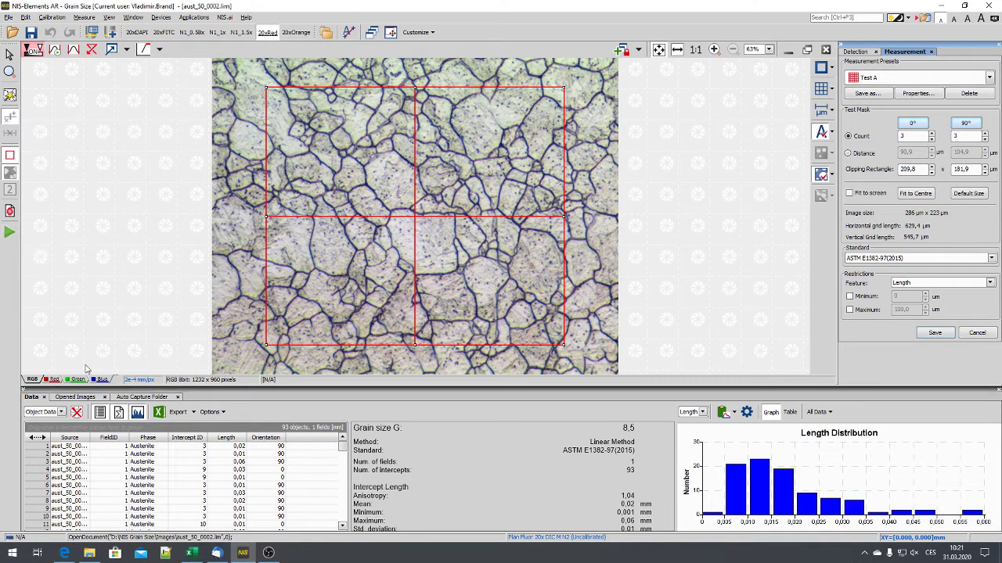
# Delete all measured data, then start Measure Grain Size with the intercept marking tool
pyautogui.click(76, 415)
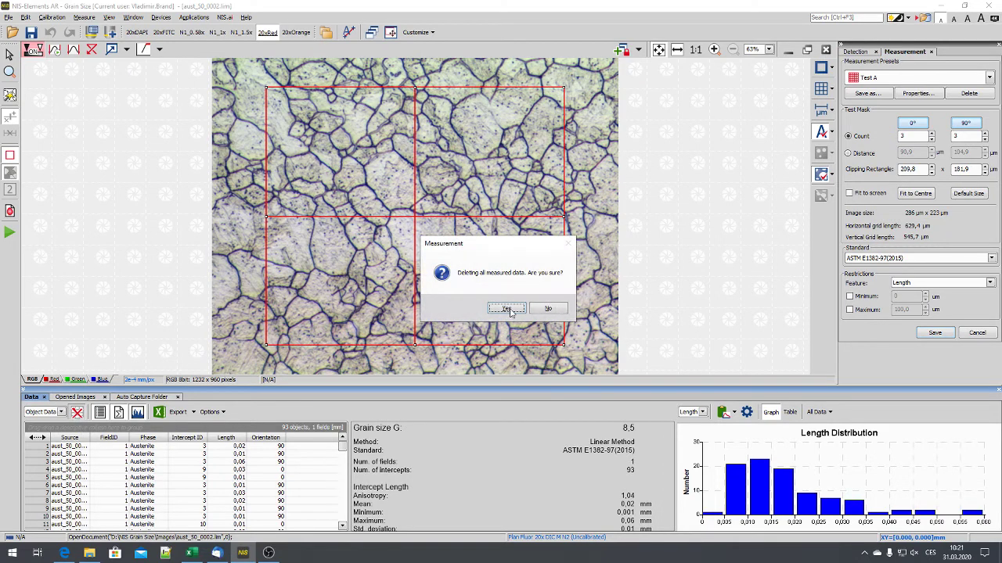
pyautogui.click(507, 309)
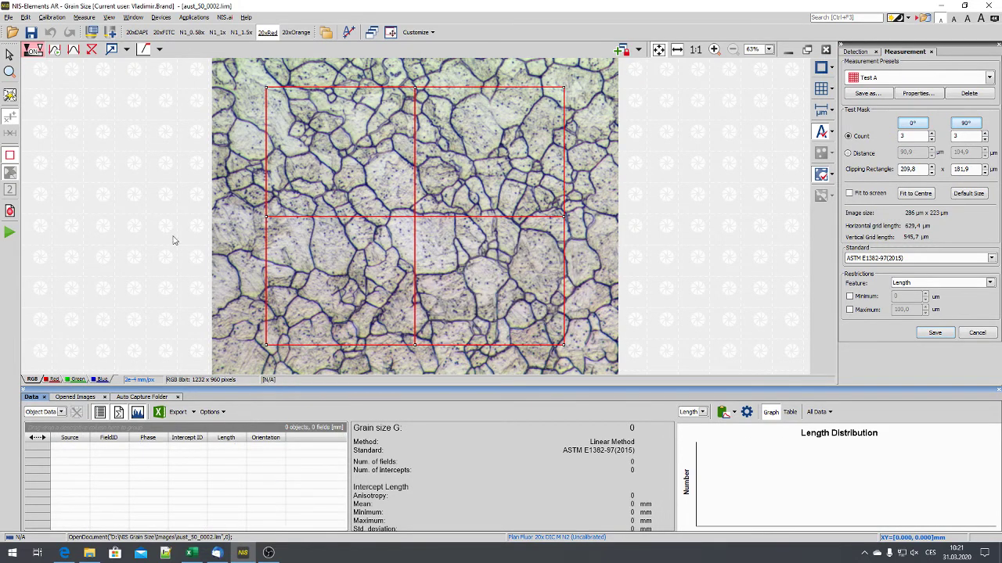
pyautogui.click(10, 233)
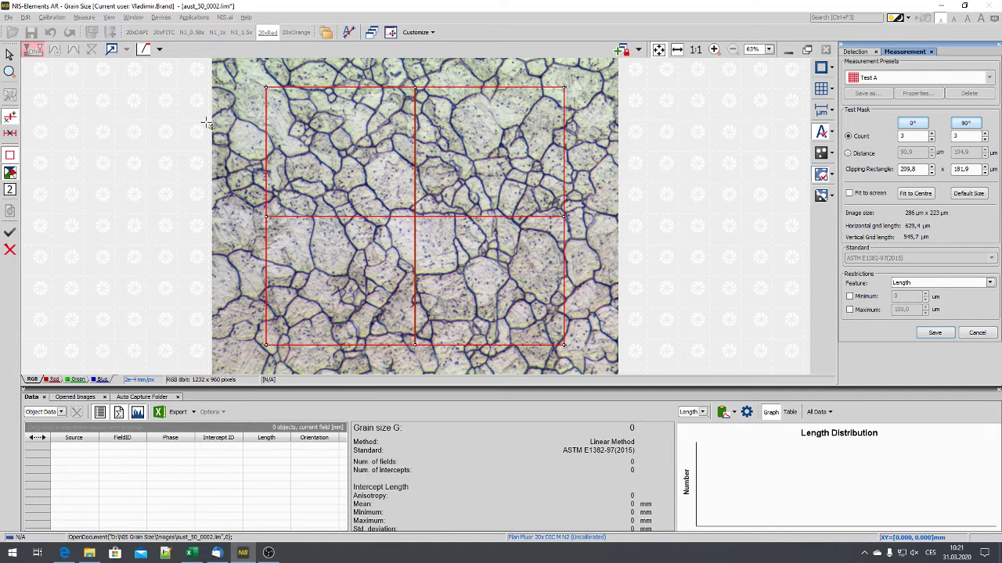
pyautogui.click(10, 117)
# Mark the ten grain-boundary crossings along the top grid line, then turn mask colours off
pyautogui.click(11, 159)
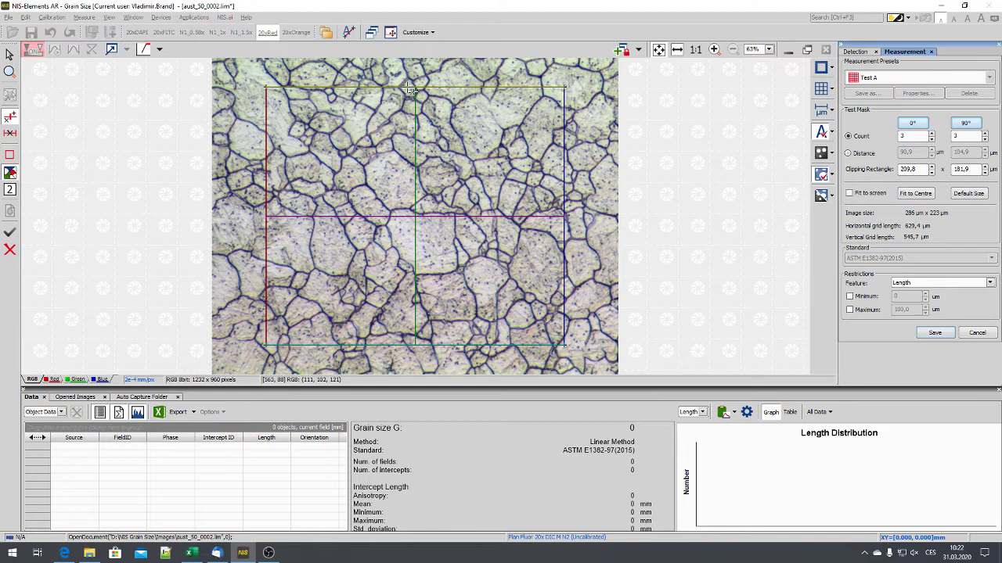
pyautogui.click(288, 91)
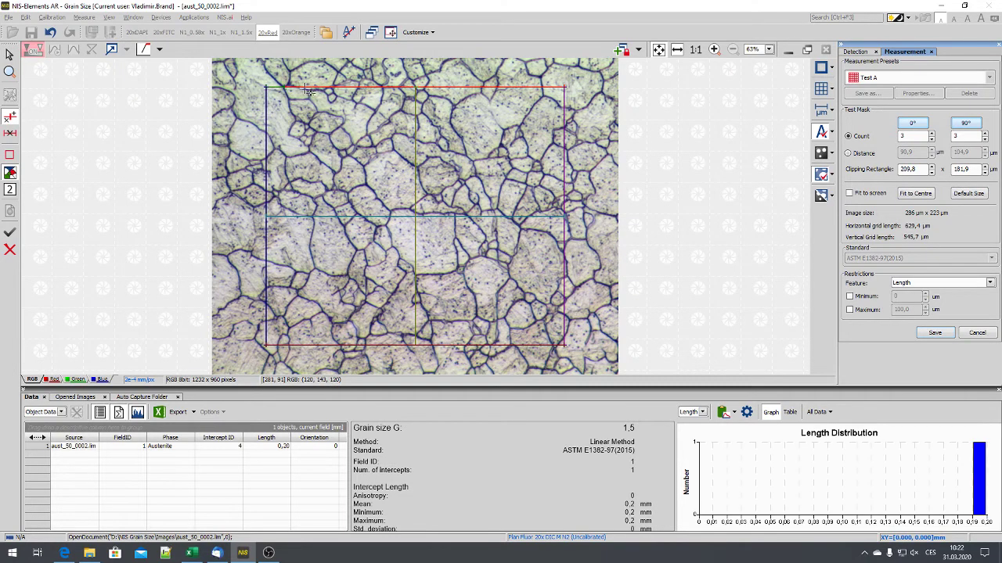
pyautogui.click(312, 92)
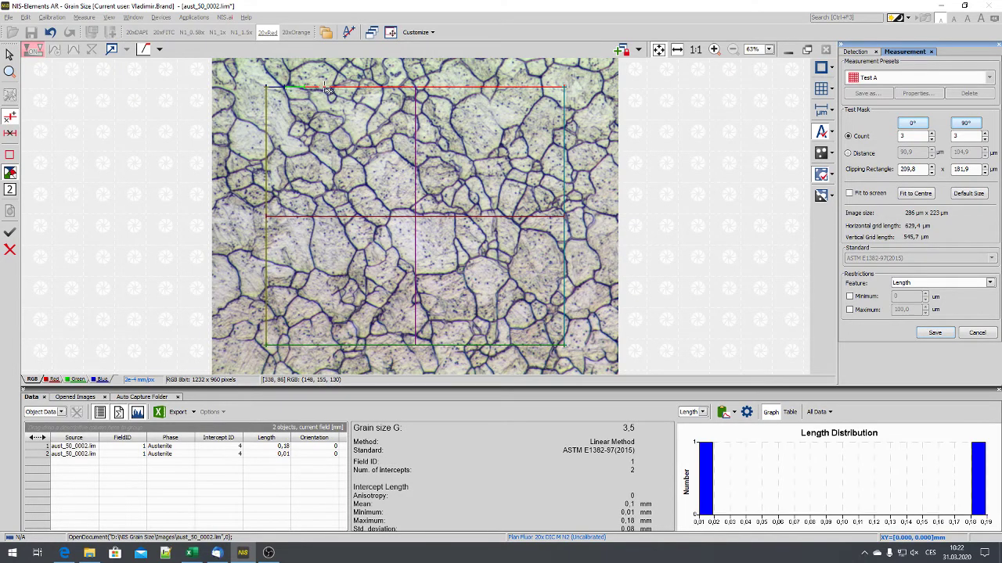
pyautogui.click(338, 92)
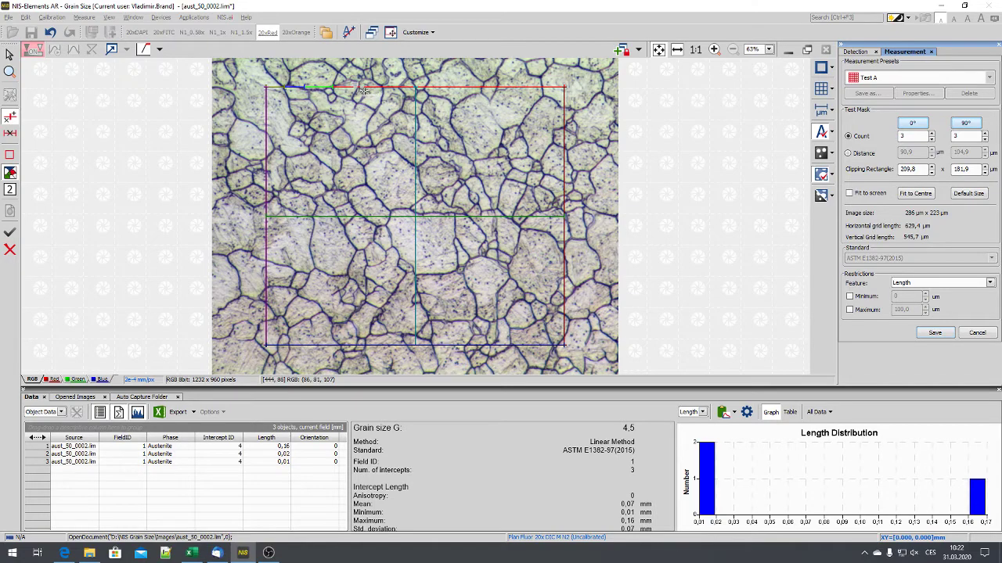
pyautogui.click(361, 90)
pyautogui.click(385, 92)
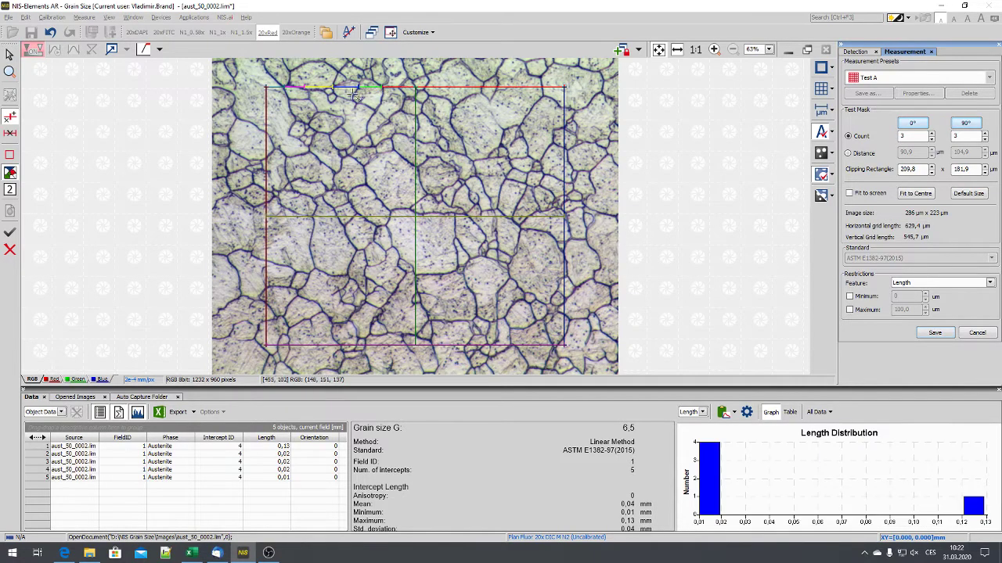
pyautogui.click(11, 173)
pyautogui.click(430, 88)
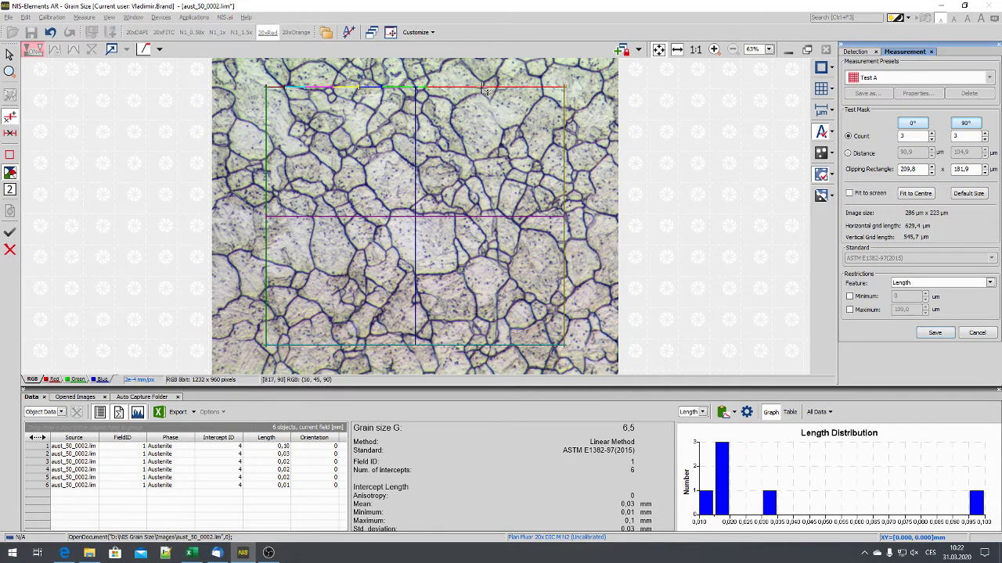
pyautogui.click(485, 88)
pyautogui.click(492, 88)
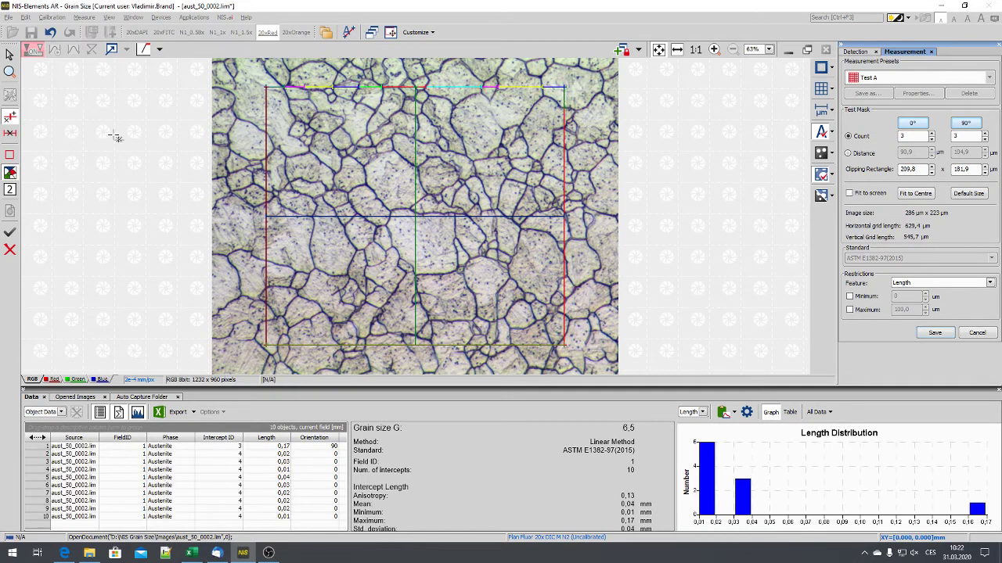
pyautogui.click(10, 173)
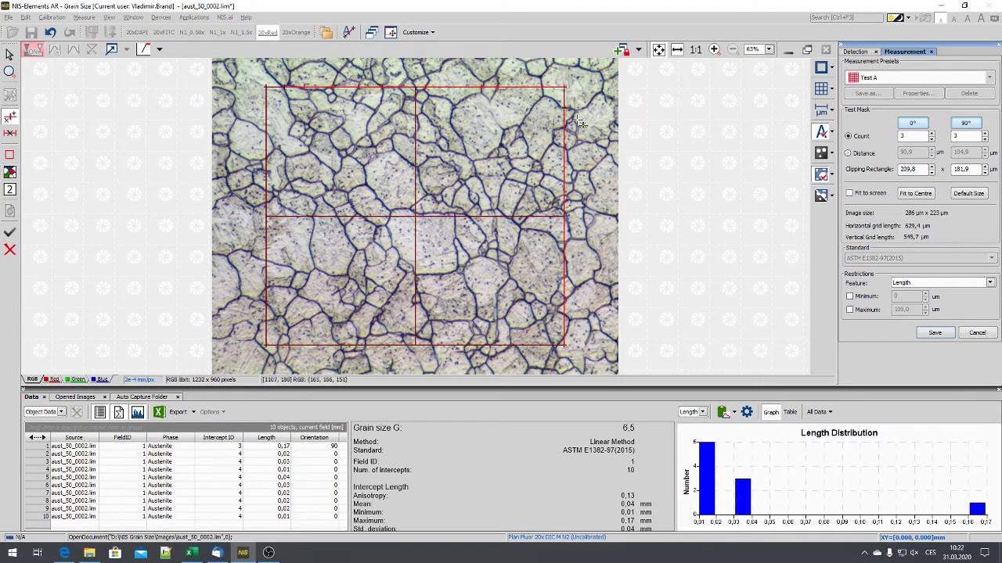
# Zoomed in, mark four grain-boundary crossings on the right vertical grid line
pyautogui.scroll(2, 577, 125)
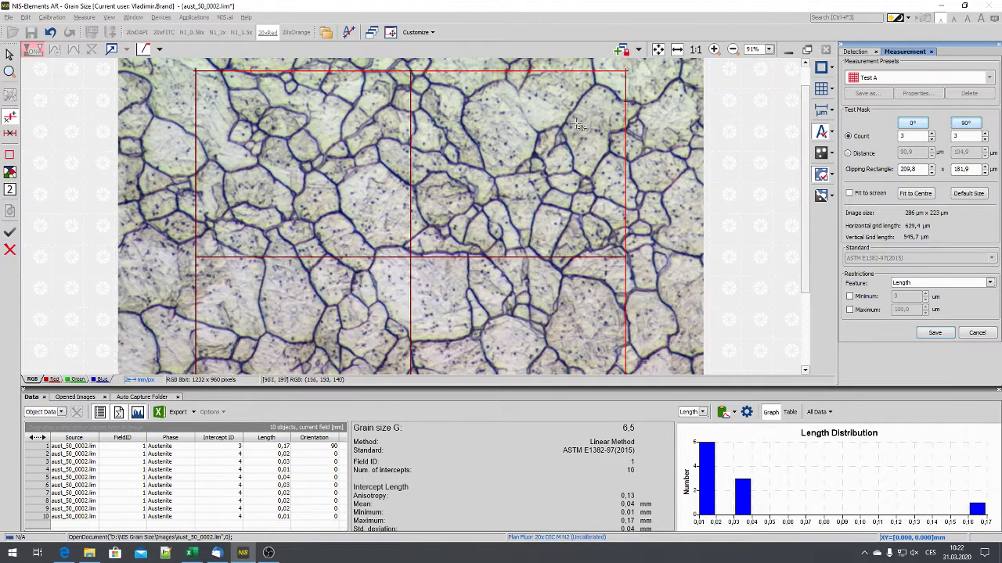
pyautogui.click(630, 130)
pyautogui.click(628, 162)
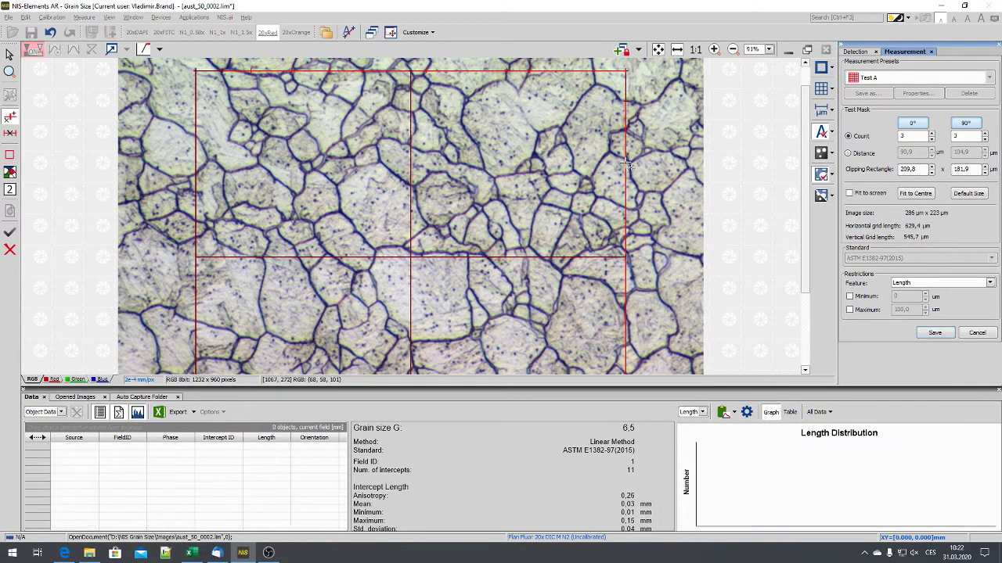
pyautogui.click(630, 230)
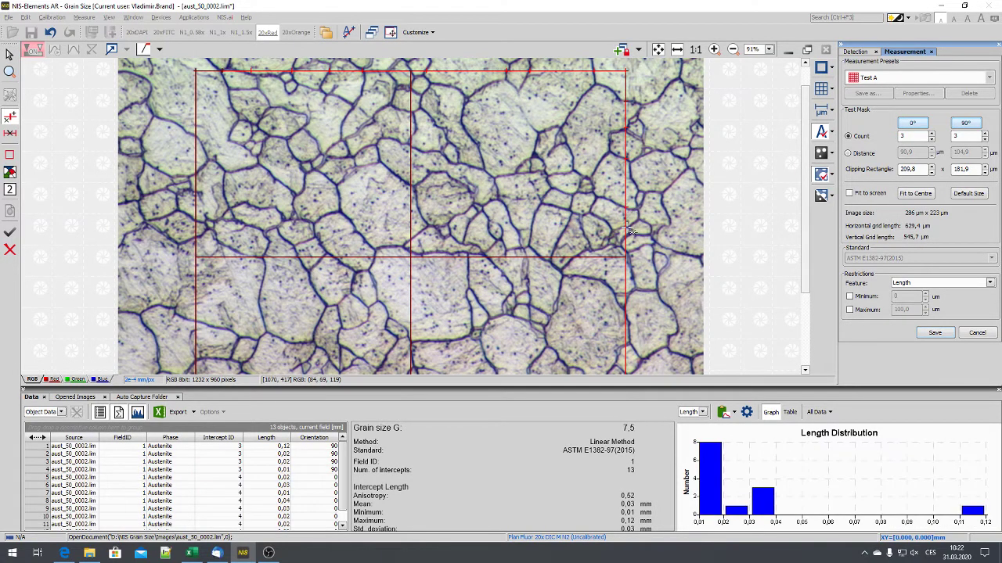
pyautogui.click(629, 232)
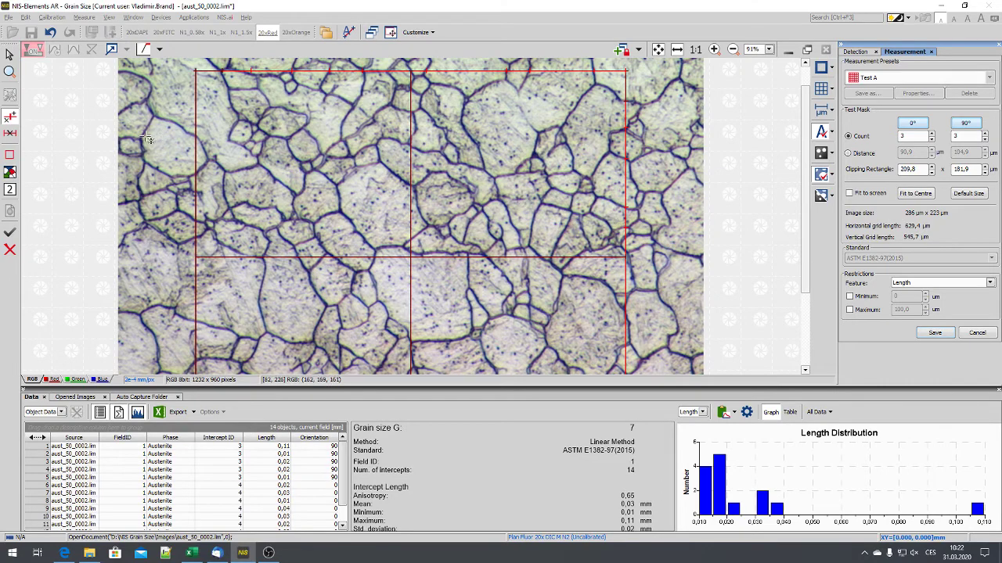
# Re-enable mask colours, zoom out, and mark further intercepts along a grid line, reaching 39
pyautogui.click(10, 172)
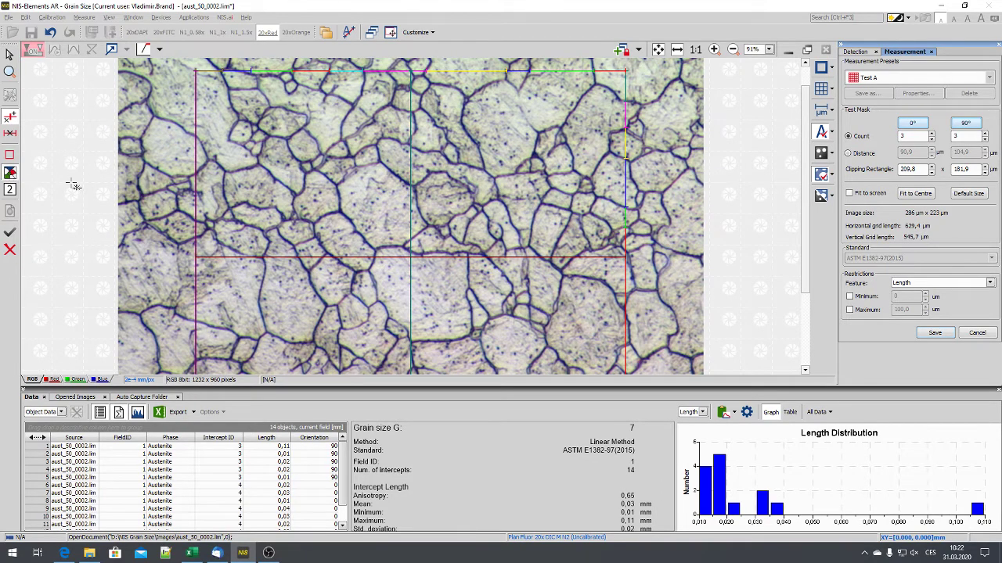
pyautogui.scroll(-1, 601, 247)
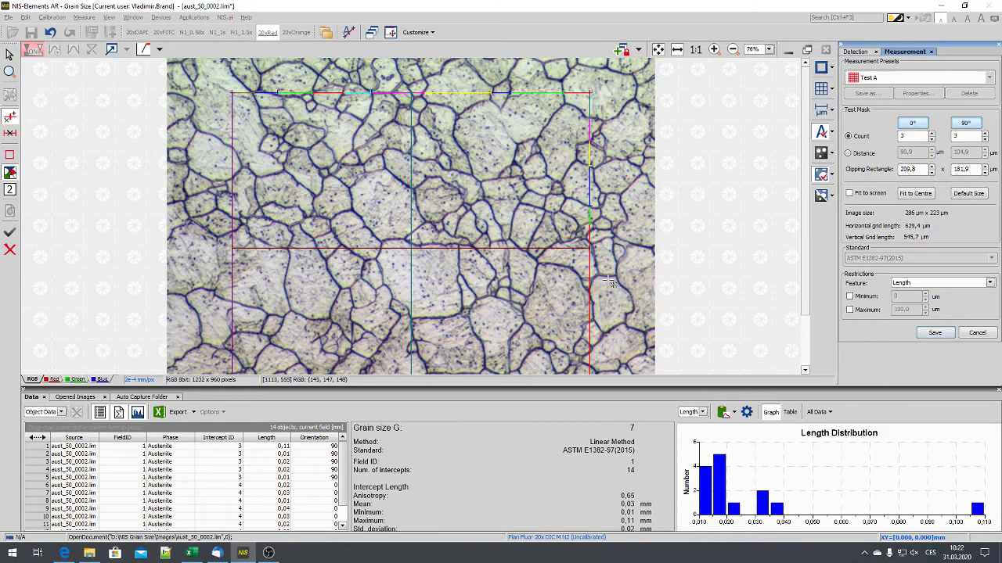
pyautogui.scroll(-1, 606, 277)
pyautogui.moveTo(569, 255)
pyautogui.mouseDown()
pyautogui.moveTo(570, 313)
pyautogui.moveTo(556, 348)
pyautogui.moveTo(281, 346)
pyautogui.moveTo(267, 329)
pyautogui.moveTo(273, 138)
pyautogui.mouseUp()
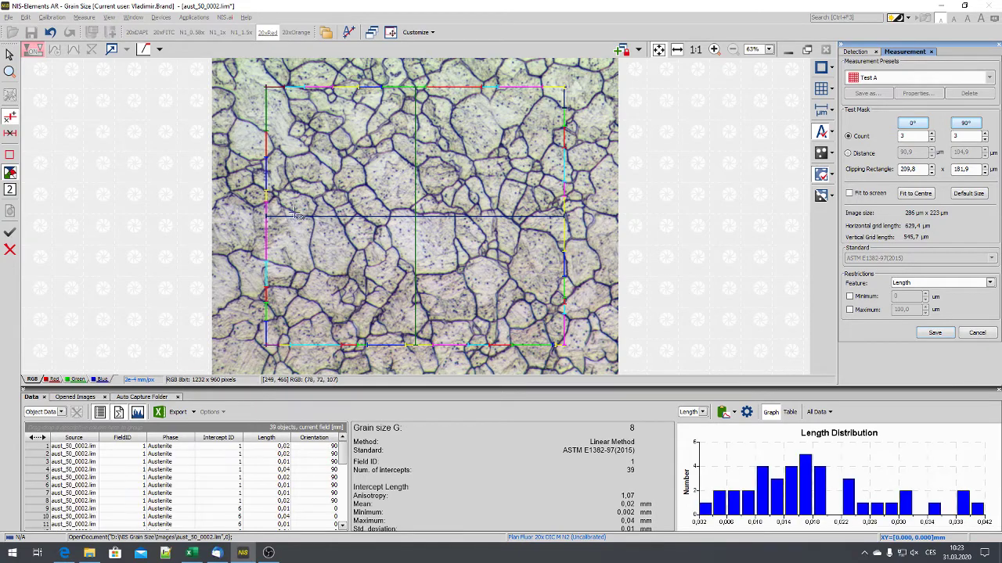
# Mark crossings along the middle horizontal line and down a vertical line, totalling 58 intercepts
pyautogui.moveTo(314, 220); pyautogui.dragTo(473, 222)
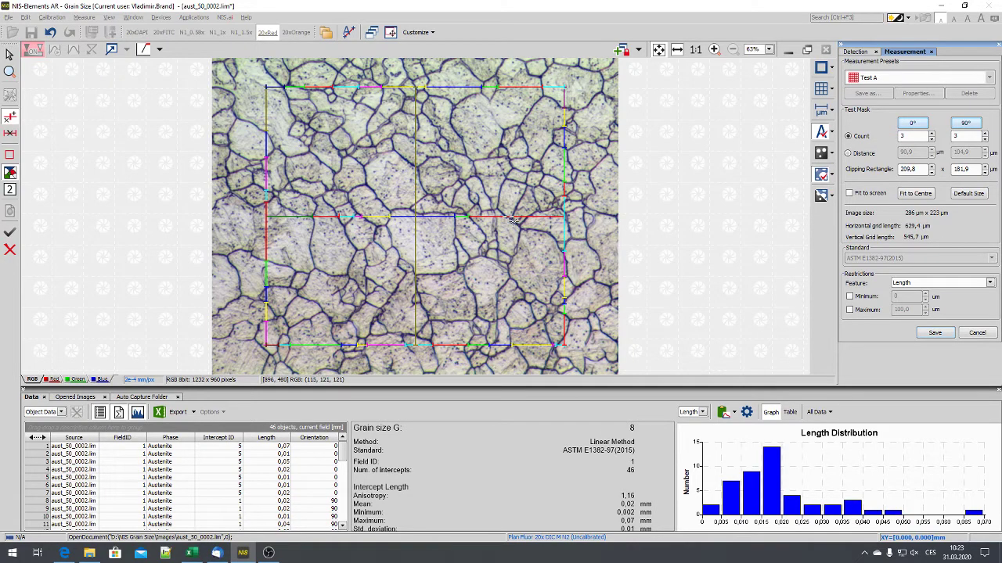
pyautogui.moveTo(508, 219); pyautogui.dragTo(547, 216)
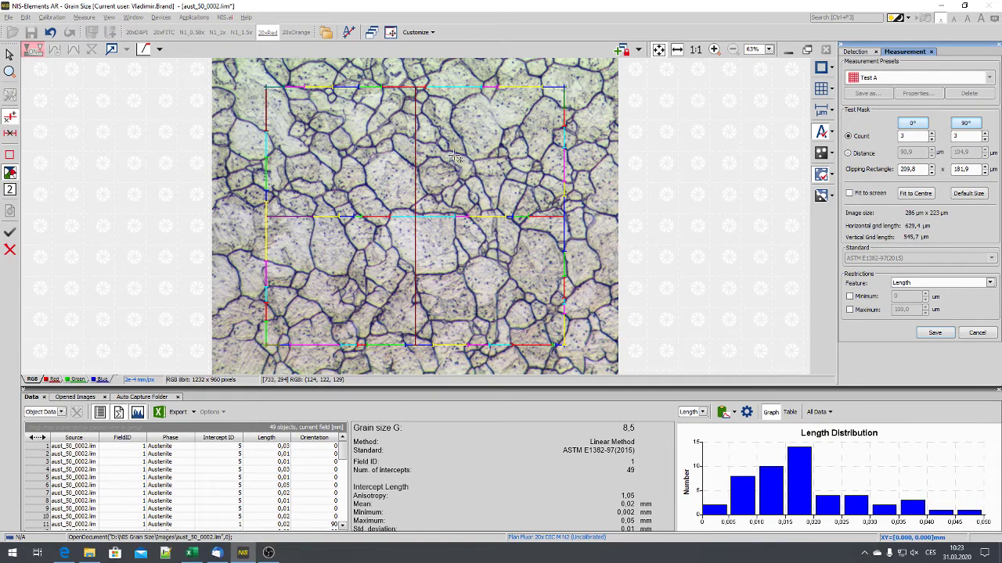
pyautogui.moveTo(420, 102); pyautogui.dragTo(420, 308)
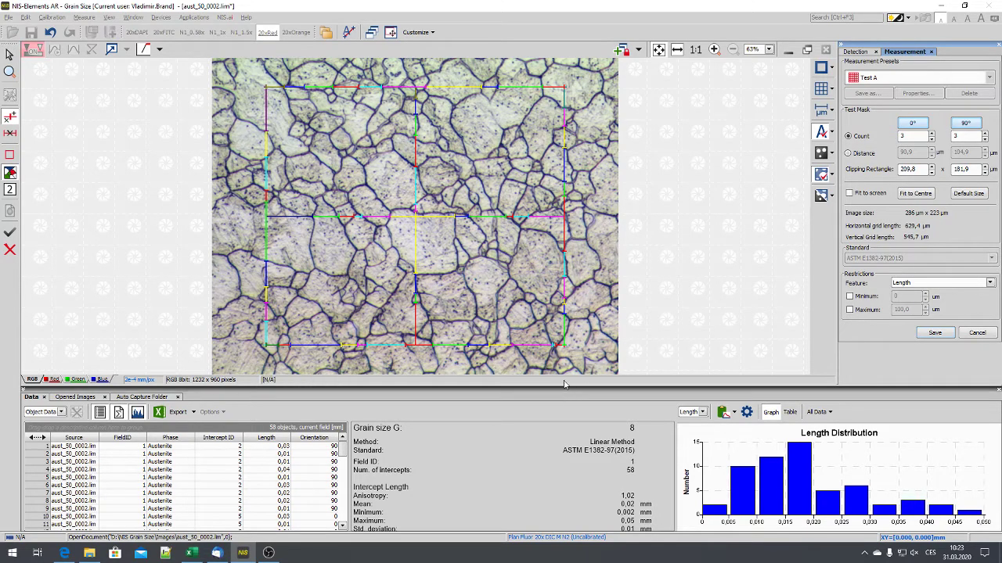
# Finish Measurement from the left toolbar, keeping 58 intercepts and grain size G 8
pyautogui.click(10, 235)
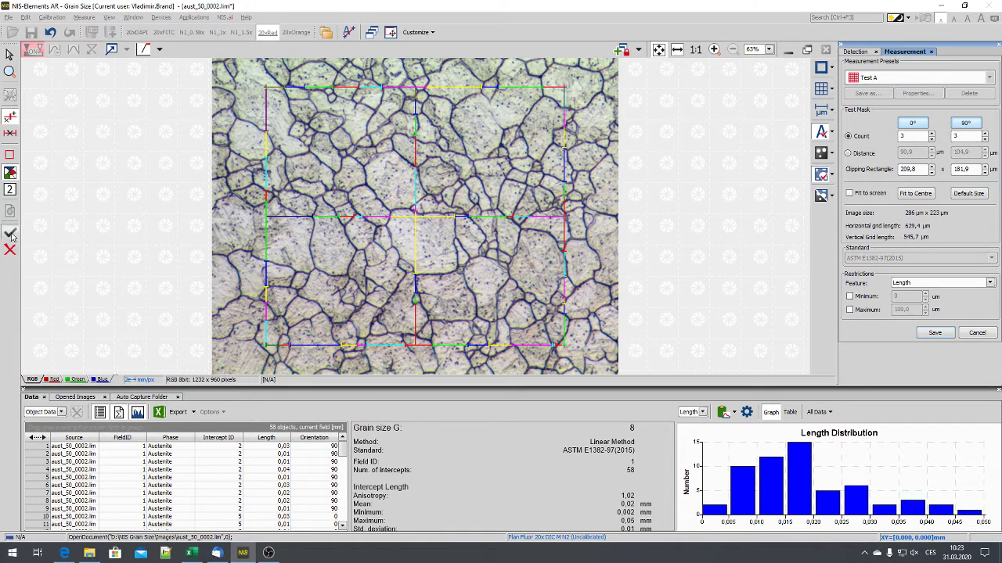